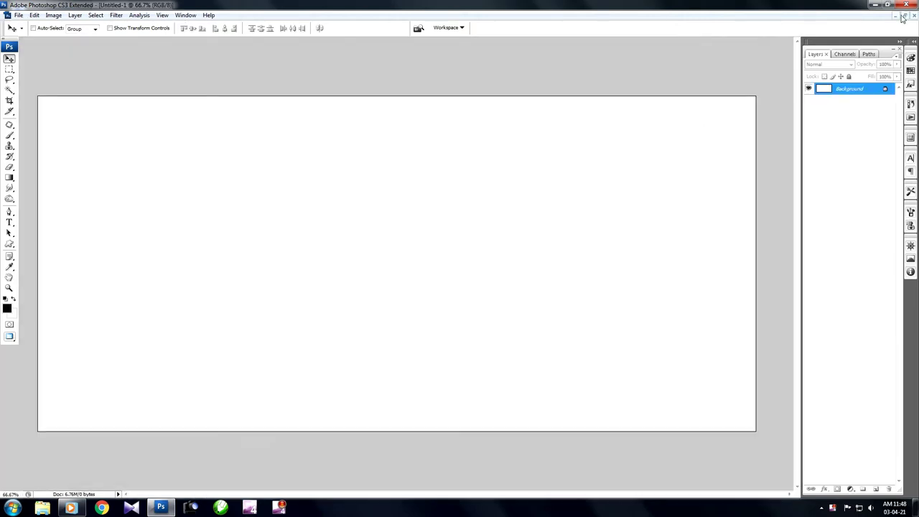
Open the cut-out girl photos FGD_1057 and FGD_1067 from the Youtub Thumbnail Image folder.
left_click(903, 16)
double_click(772, 102)
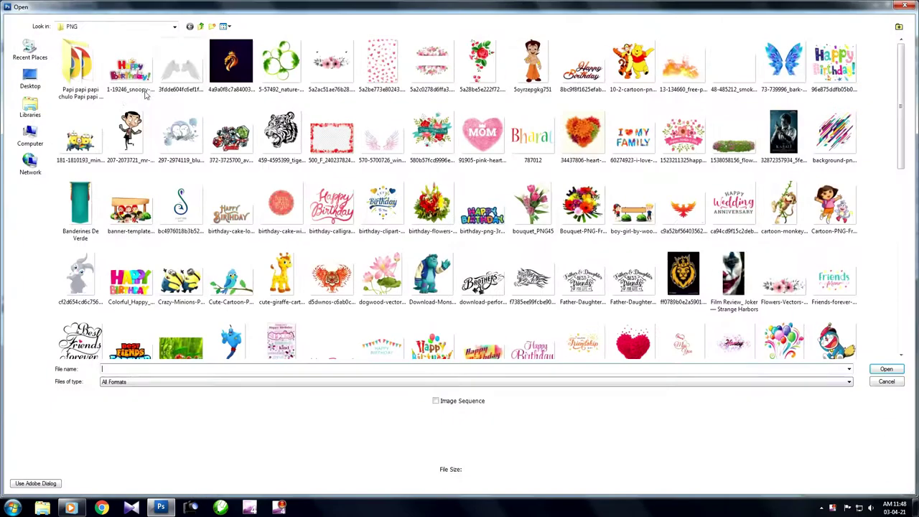
left_click(8, 87)
double_click(750, 103)
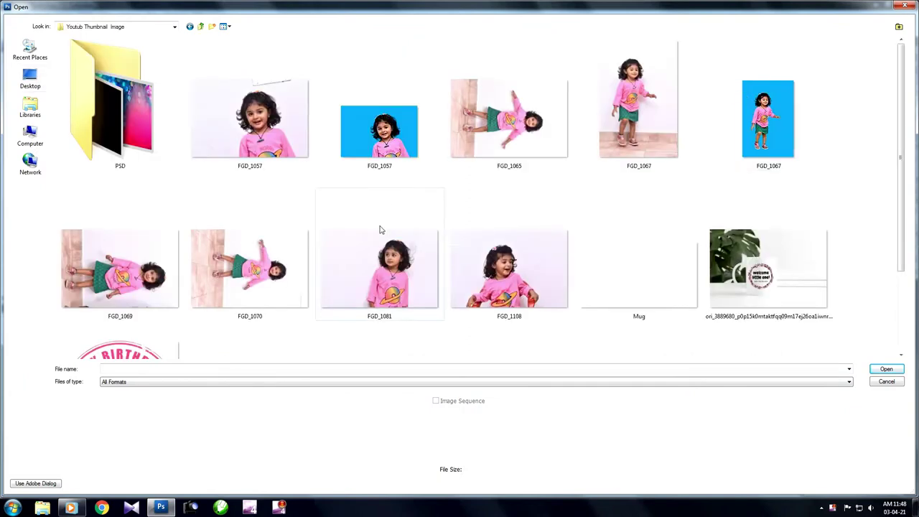
left_click(379, 131)
left_click(768, 119, "ctrl")
key("Return")
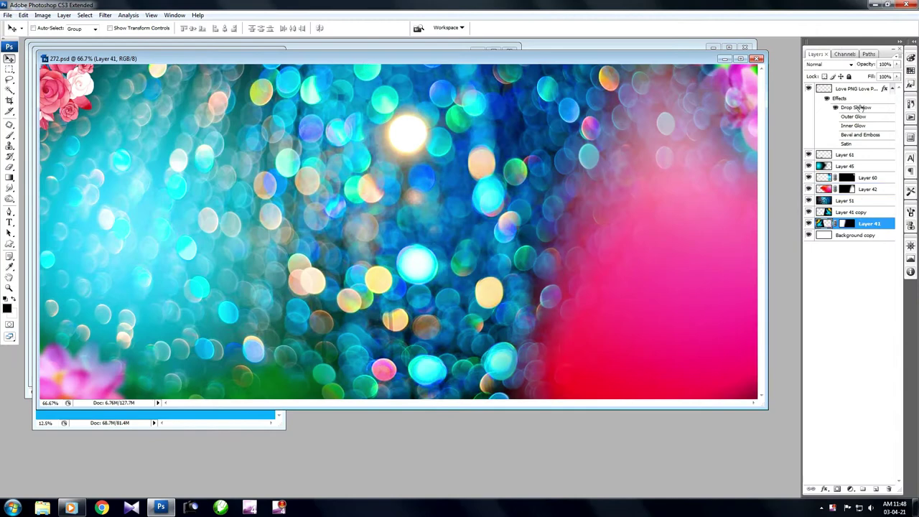
Copy all layers of 272.psd into the blank banner and scale down the girl photo placed over them.
left_click(858, 88, "shift")
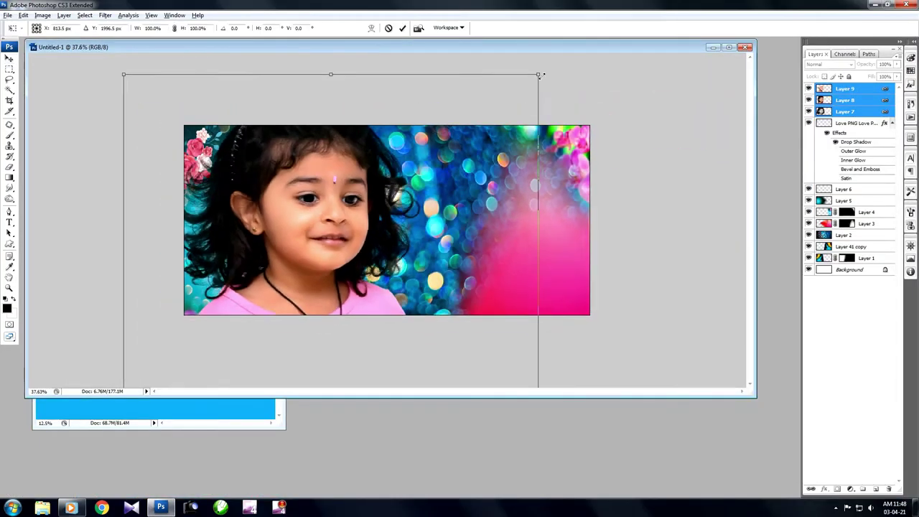
left_click_drag(540, 74, 314, 129)
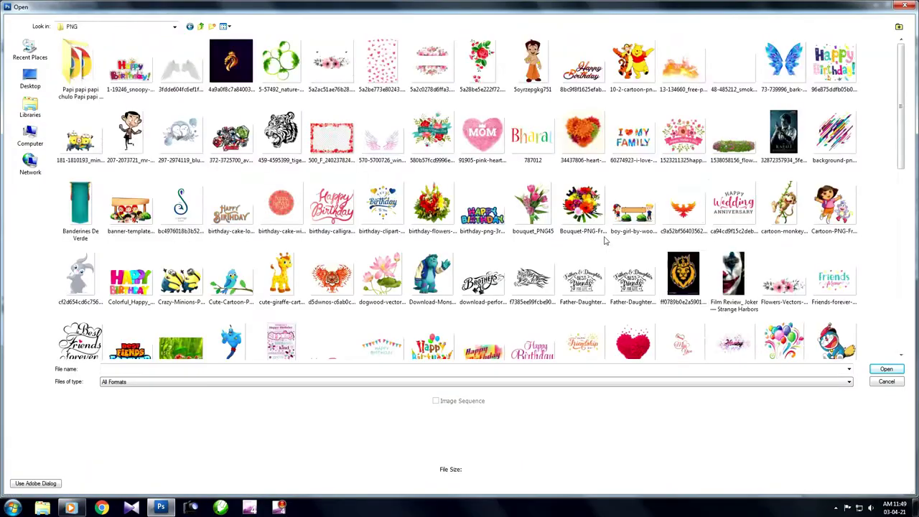
Open the Birthday Girl clip art jing.fm-happy-birthday-clip-art-157654 and the Doraemon image from the PNG folder.
scroll(632, 287, "down", 5)
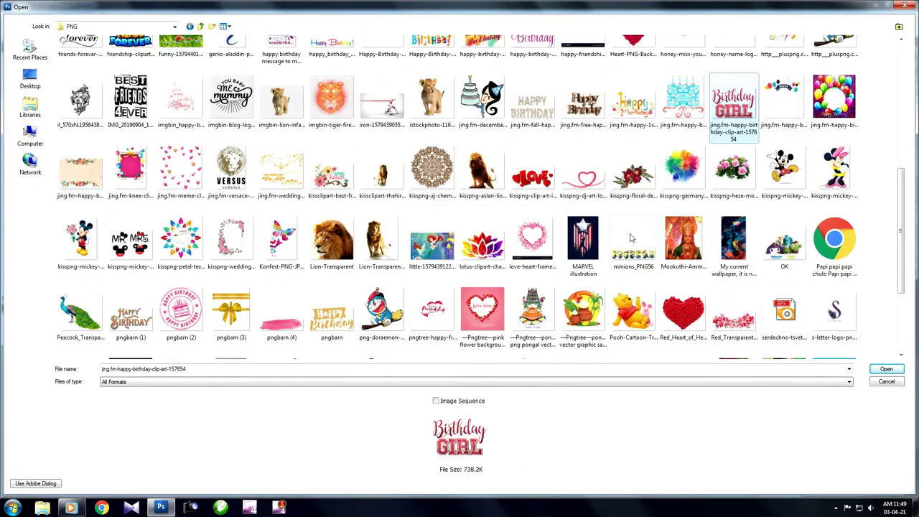
left_click(382, 309, "ctrl")
scroll(713, 290, "down", 2)
scroll(624, 272, "up", 5)
left_click(833, 165, "ctrl")
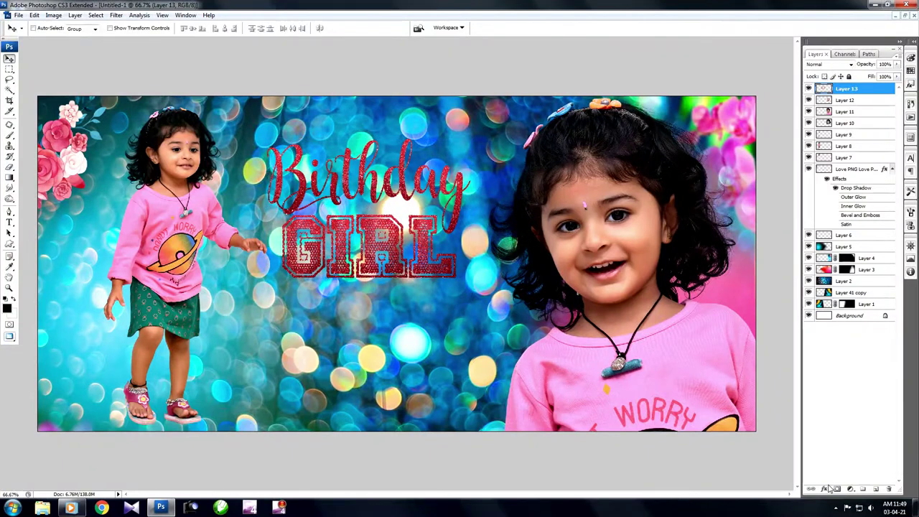
Add an outer glow to the Birthday Girl lettering and reduce the glow size.
left_click(825, 489)
left_click(846, 407)
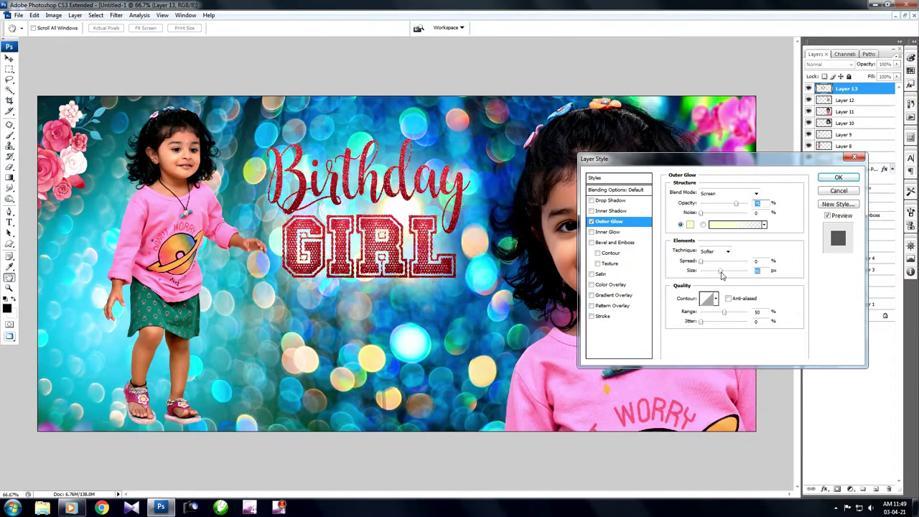
left_click_drag(721, 263, 712, 265)
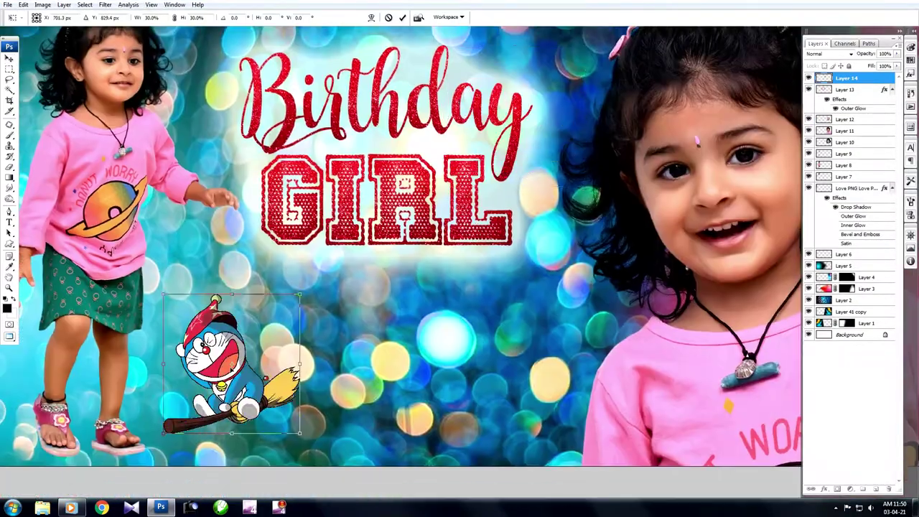
Scale the Doraemon artwork to 30%, flip it horizontally and place it beside the standing girl's legs.
key("Return")
key("ctrl+t")
right_click(283, 238)
left_click(308, 353)
left_click_drag(323, 258, 352, 309)
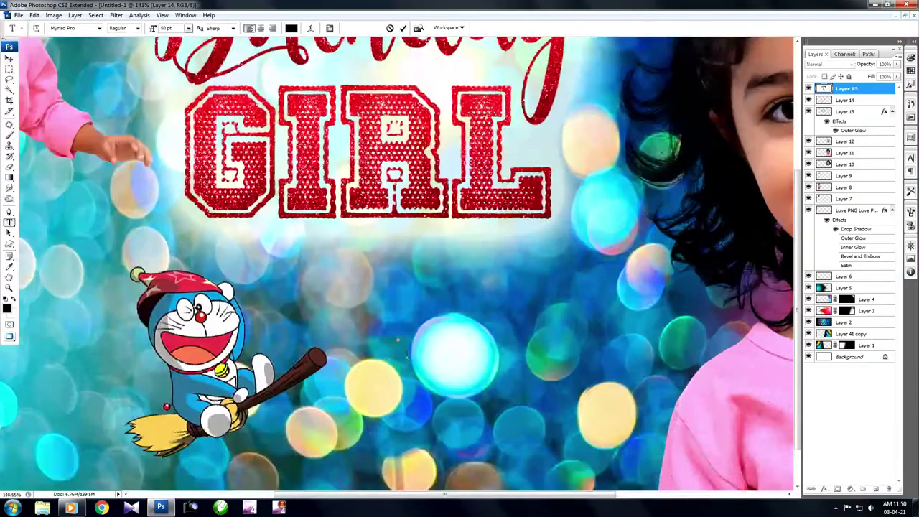
Add the child's name as 50 pt text below the Birthday Girl lettering.
type("Jaanu")
right_click(365, 324)
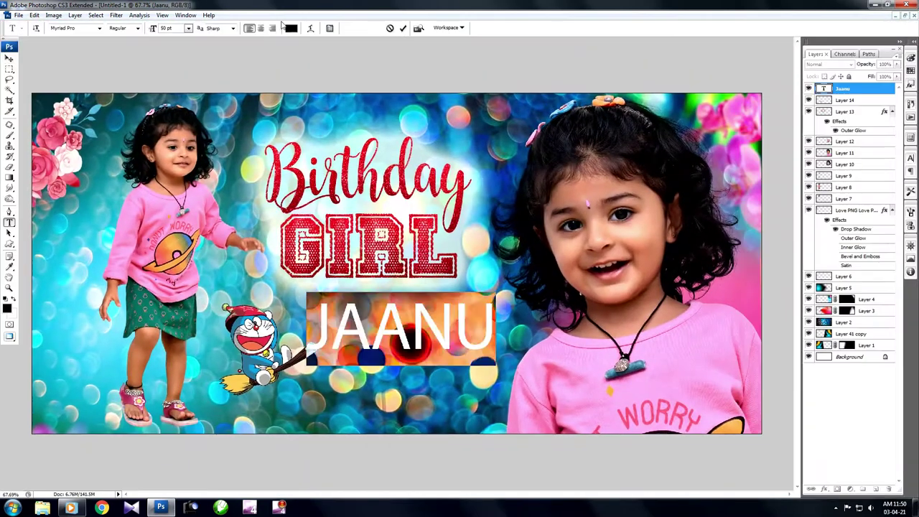
left_click(291, 28)
left_click_drag(697, 277, 745, 286)
left_click(781, 258)
left_click(89, 30)
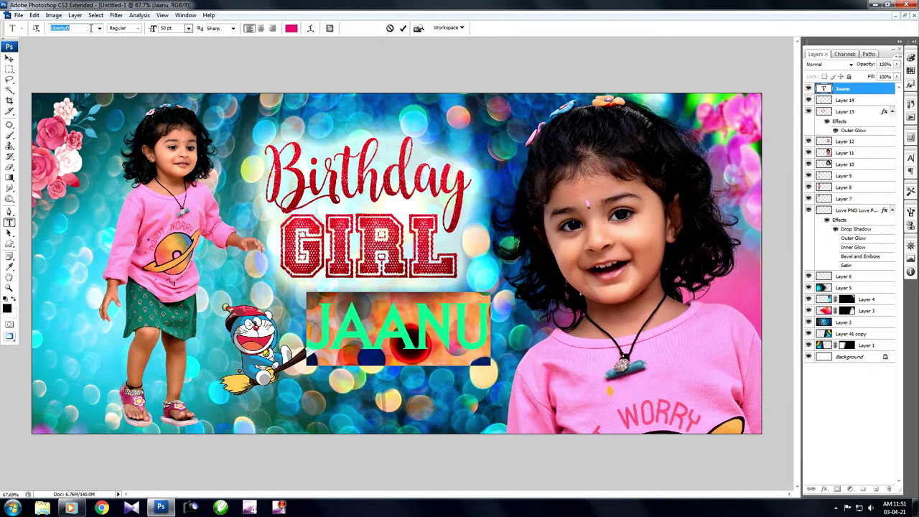
key("Down")
key("Down")
key("Escape")
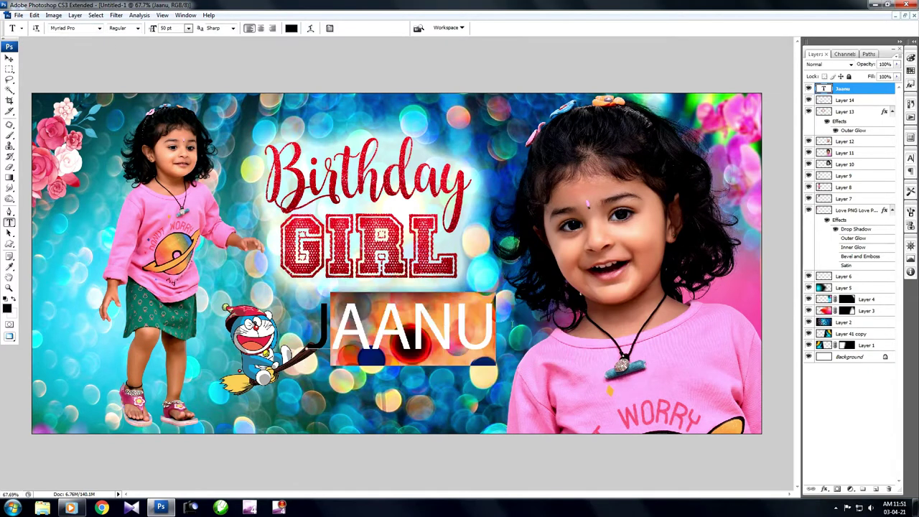
key("Escape")
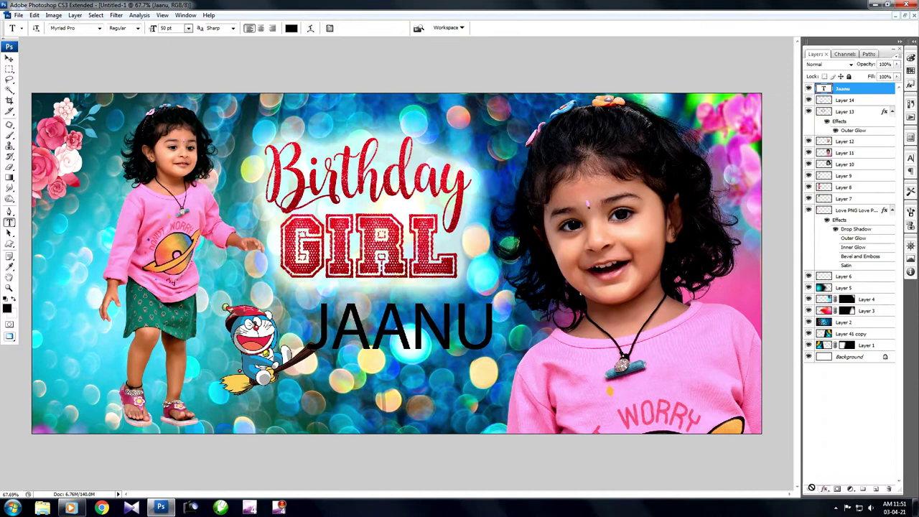
Turn off all caps for the name text, apply the Love Match font and colour it bright pink.
left_click(330, 28)
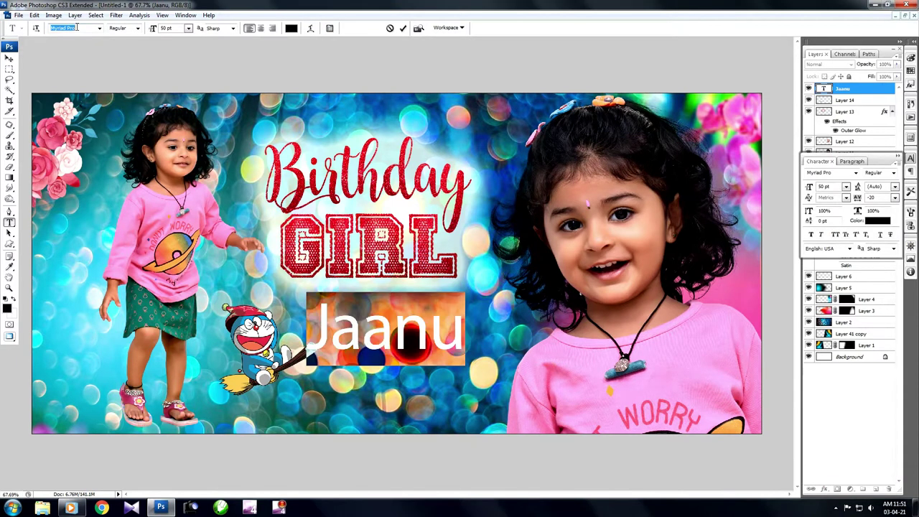
key("Down")
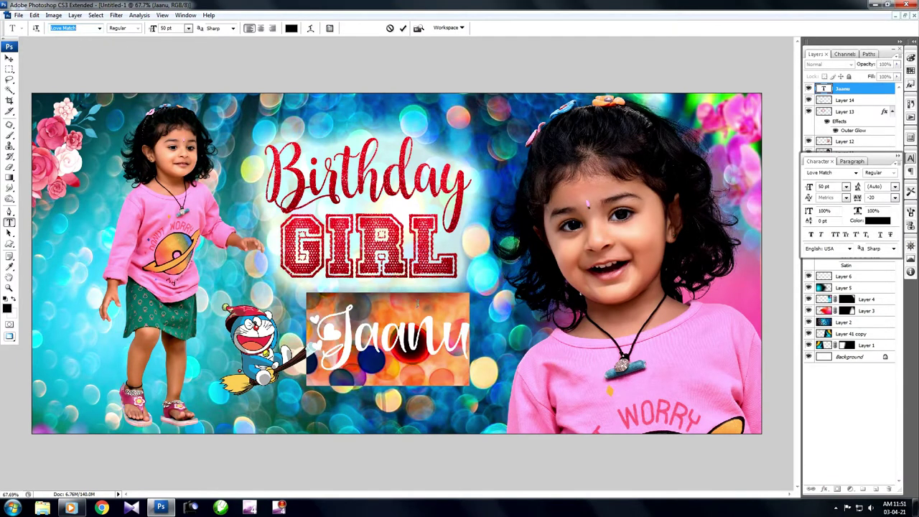
left_click(291, 28)
key("Return")
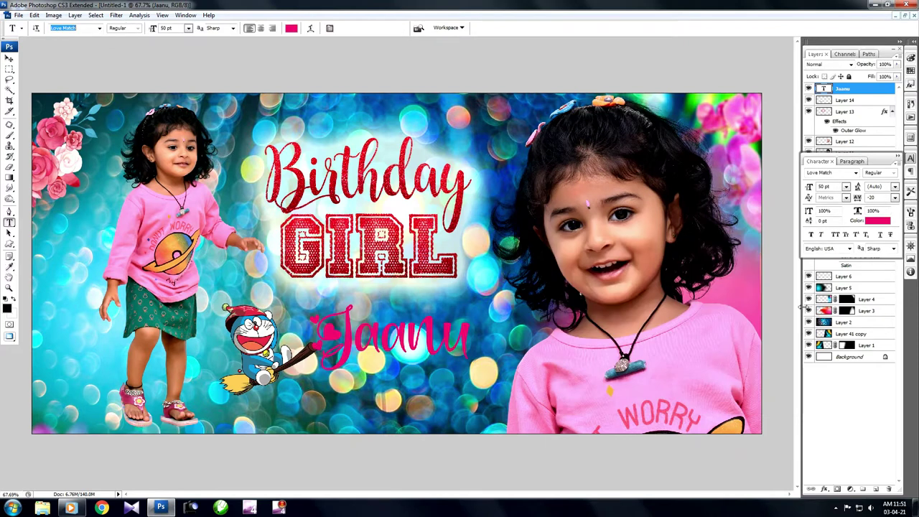
Try other fonts on the name text, such as VladimirScrD, and apply Blacksword.
key("Down")
key("Down")
key("Down")
key("Down")
key("Down")
key("Down")
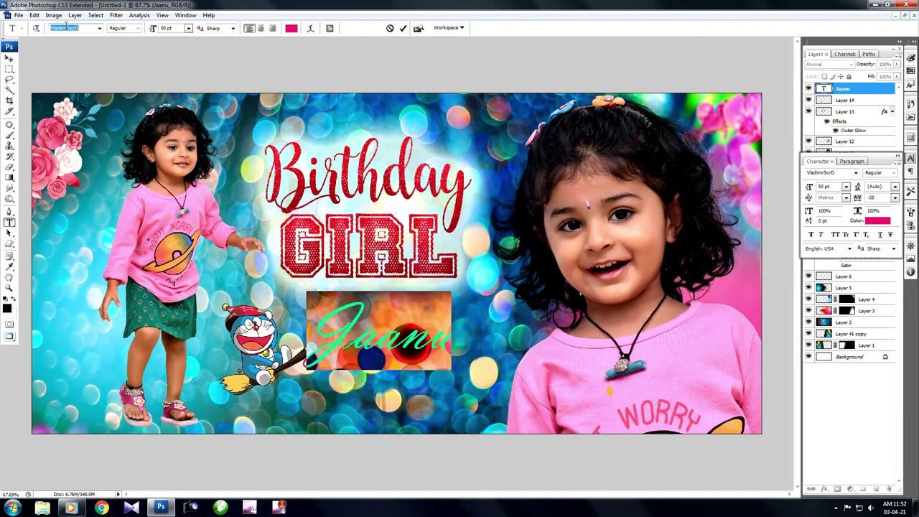
key("Down")
key("Down")
key("Down")
key("Down")
key("Down")
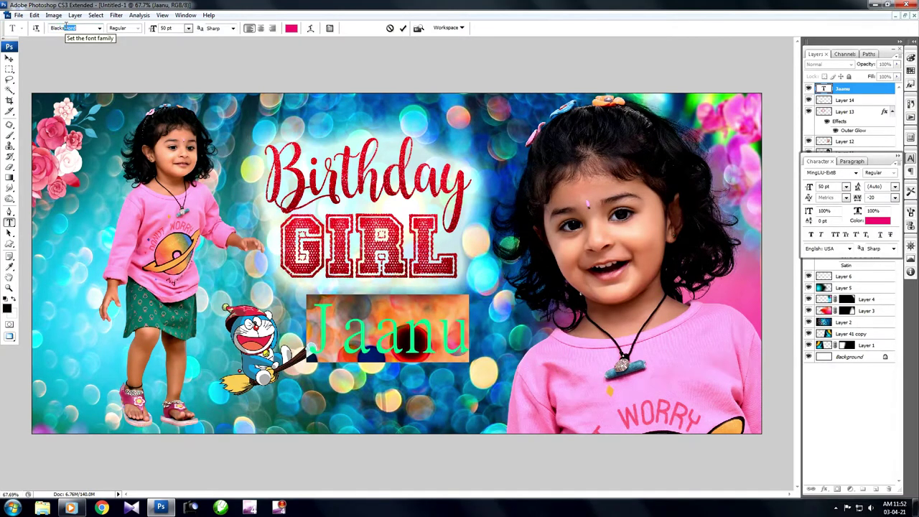
key("Return")
Add a white outside stroke to the name text.
left_click(825, 489)
left_click(847, 480)
left_click(693, 253)
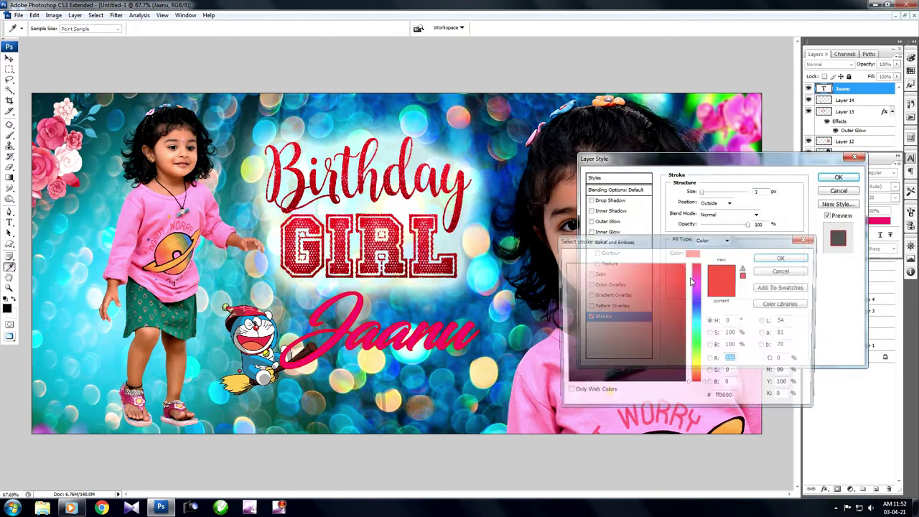
left_click(838, 177)
Change the name text's font to Hot Salsa and move the name beneath the GIRL lettering.
left_click(63, 29)
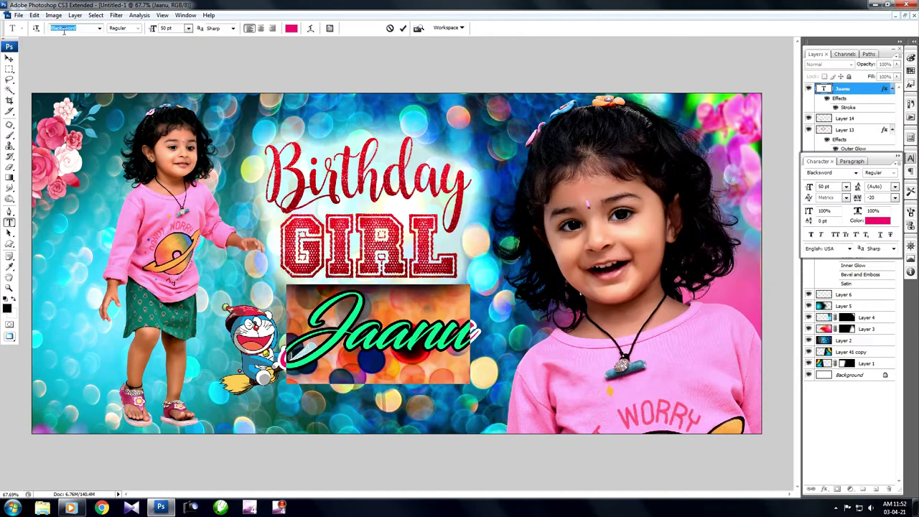
key("Down")
key("Down")
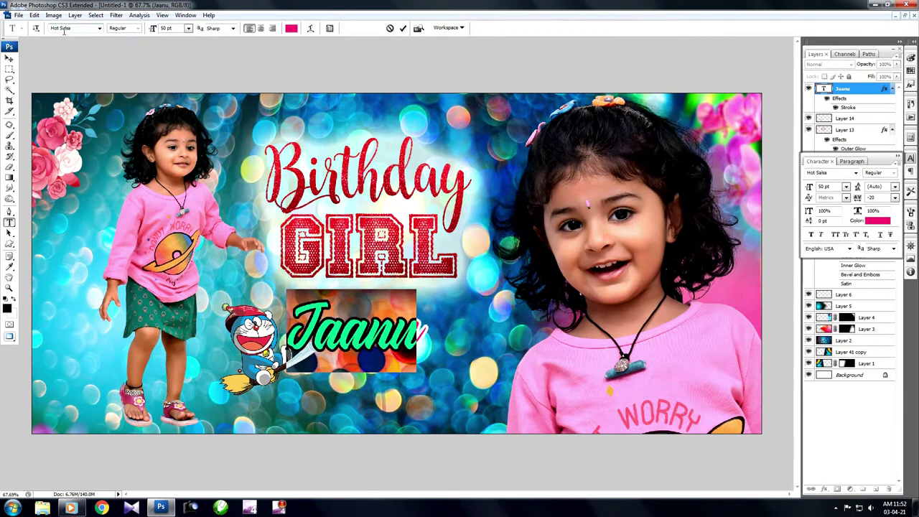
left_click(10, 58)
key("alt+bracketleft")
Open Cartoon-PNG-Free-Download.png and bring the Dora and monkey artwork into the banner.
key("f")
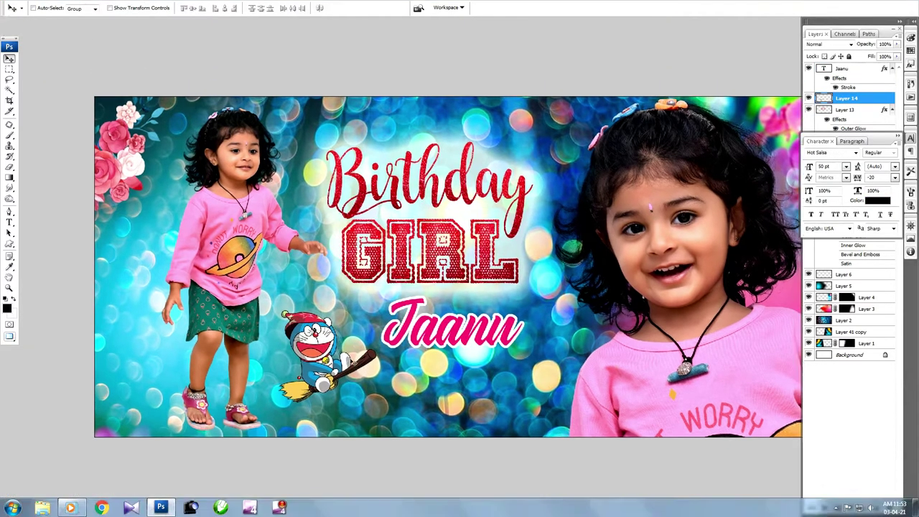
key("f")
key("ctrl+o")
double_click(833, 205)
left_click_drag(144, 226, 473, 312)
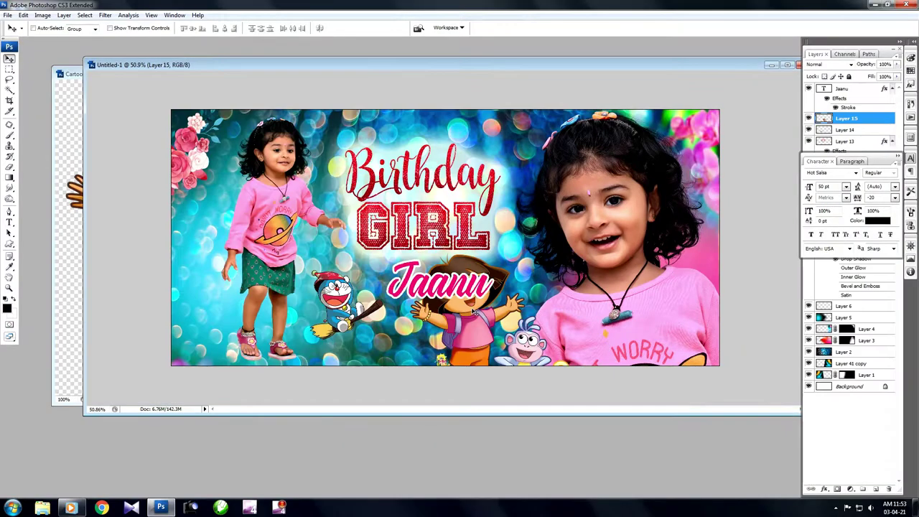
Scale the Dora and monkey artwork down and place it beside the large portrait near the banner's lower edge.
key("f")
key("ctrl+t")
left_click_drag(533, 309, 472, 349)
key("Return")
Add a soft outer glow to the Dora and monkey artwork.
key("Tab")
key("ctrl+plus")
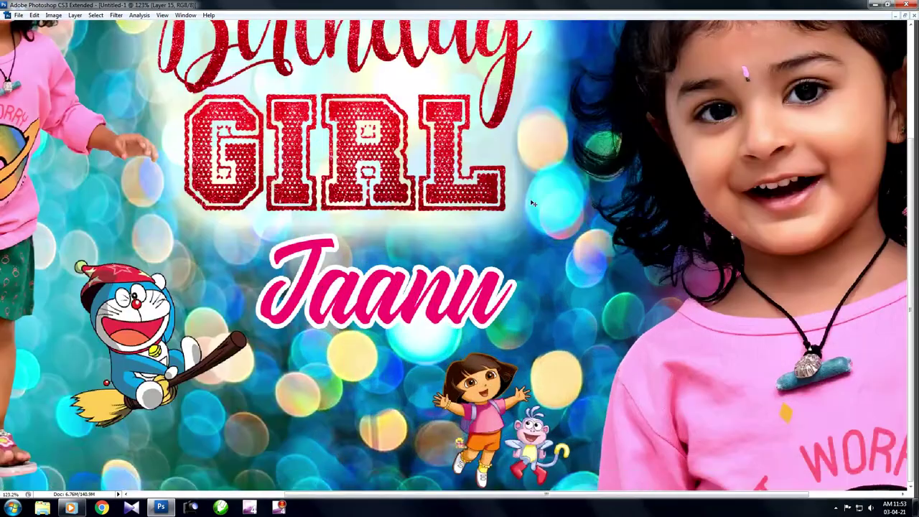
key("ctrl+plus")
left_click_drag(533, 203, 545, 205)
key("ctrl+0")
key("Tab")
left_click(838, 489)
left_click(841, 403)
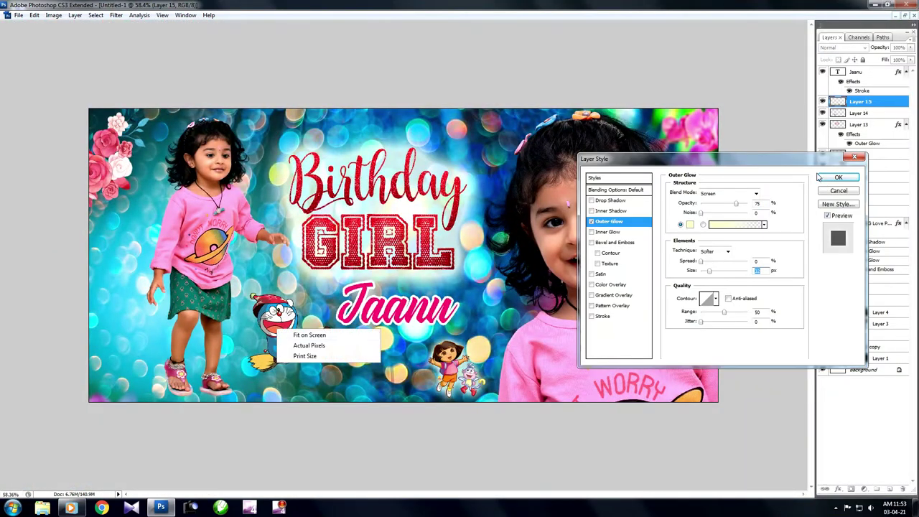
left_click(837, 177)
right_click(707, 275)
left_click(711, 281)
left_click(707, 281)
left_click(707, 176)
scroll(648, 248, "down", 1)
left_click(648, 248)
scroll(511, 269, "down", 1)
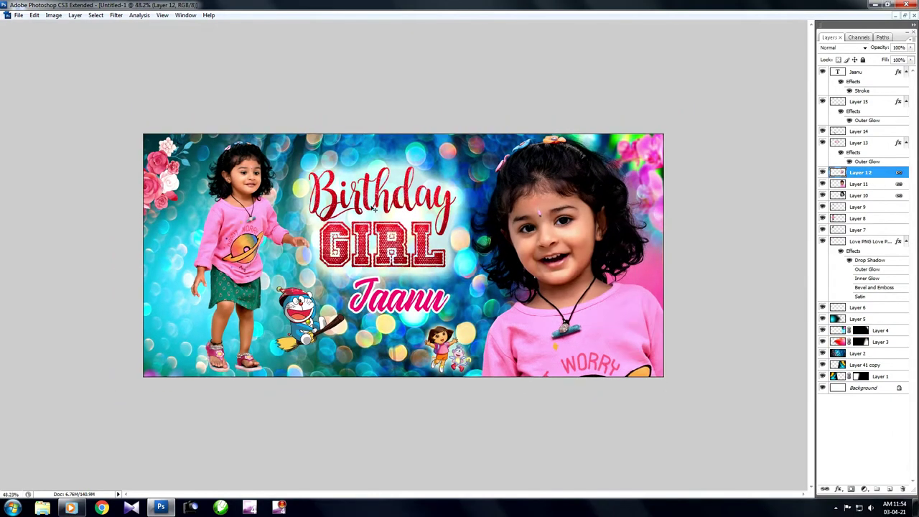
Nudge the standing girl, the Birthday Girl lettering and the Doraemon artwork to rebalance their spacing.
left_click_drag(252, 216, 246, 213)
left_click_drag(381, 237, 377, 234)
left_click_drag(303, 310, 310, 320)
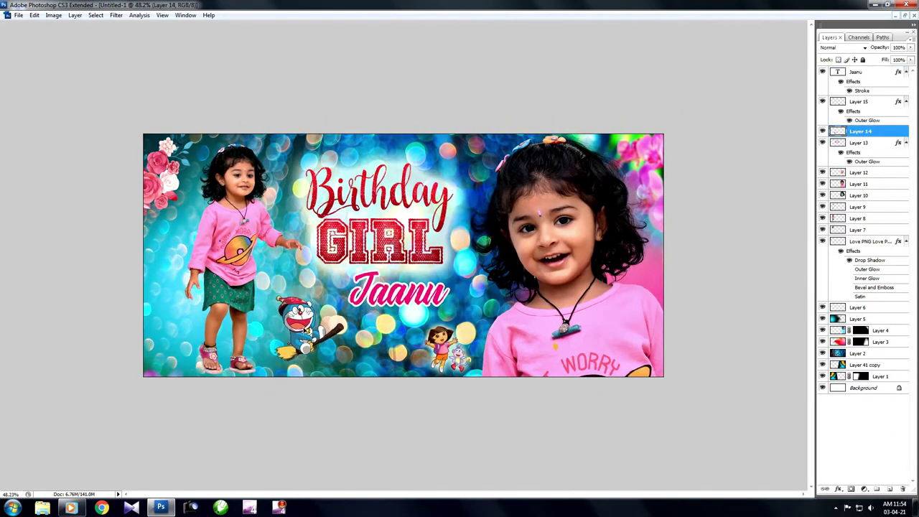
Enlarge the Dora and monkey artwork slightly.
left_click(445, 345)
key("ctrl+t")
left_click_drag(474, 323, 479, 314)
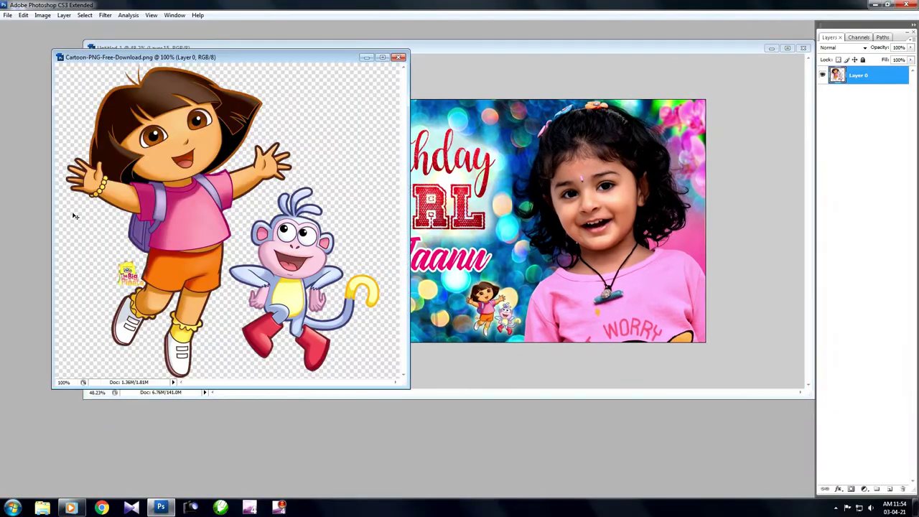
Open the birthday cake illustration and place it between the Doraemon and Dora artwork.
key("ctrl+o")
left_click(287, 208)
left_click(476, 309)
scroll(476, 216, "down", 10)
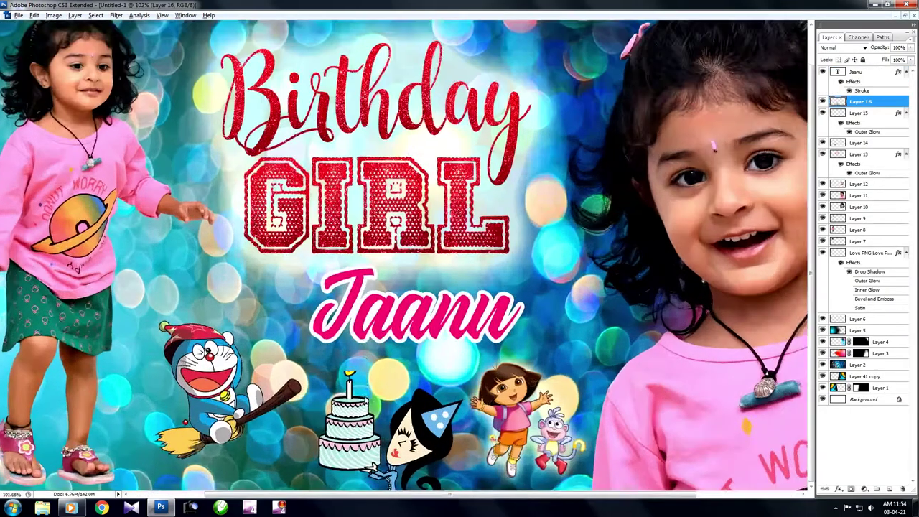
Add an outer glow to the birthday cake illustration.
key("ctrl+0")
left_click(838, 489)
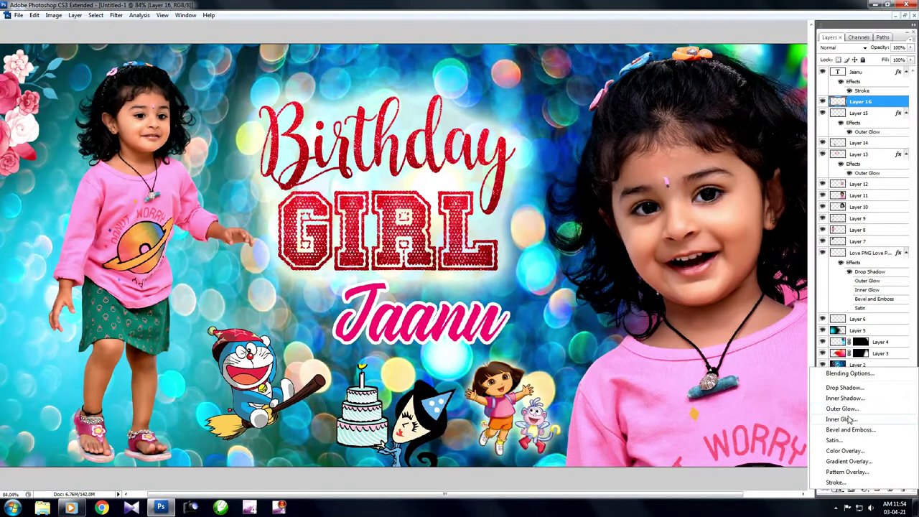
left_click(843, 409)
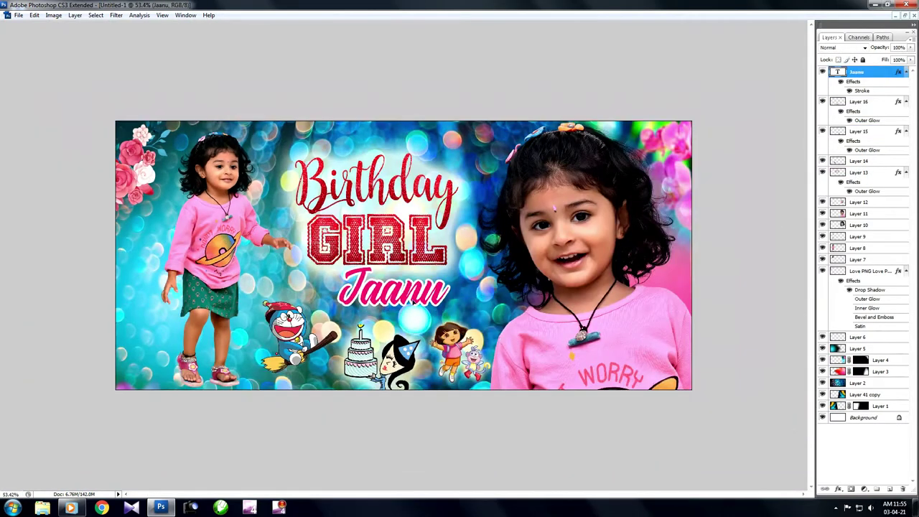
Select all the banner's layers and flatten them into a single background layer.
left_click(858, 348)
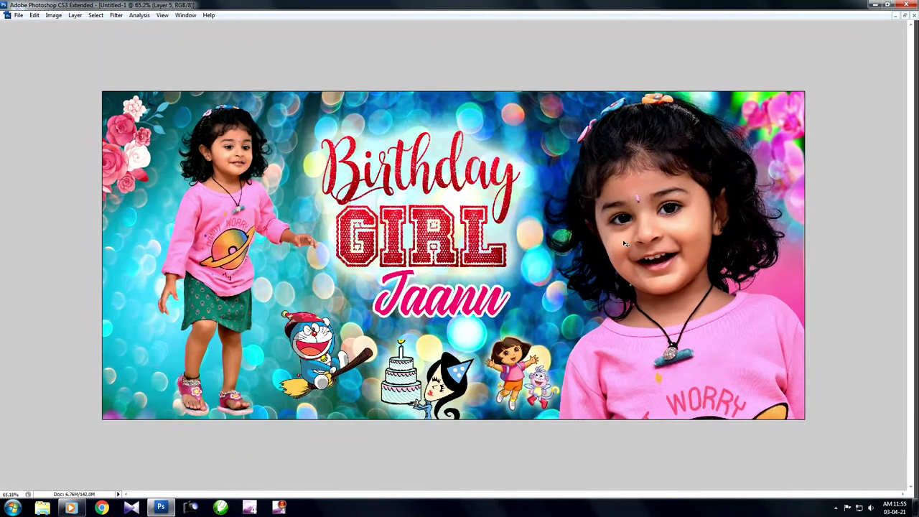
key("Tab")
key("ctrl+alt+a")
right_click(864, 74)
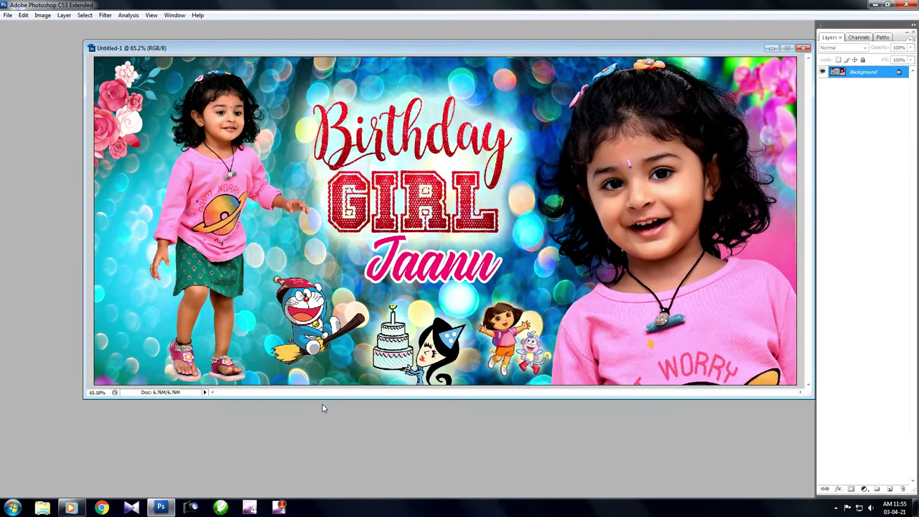
Create a new A4 document from the International Paper preset, 210 × 297 mm at 300 pixels/inch.
key("ctrl+n")
left_click(417, 148)
left_click(401, 190)
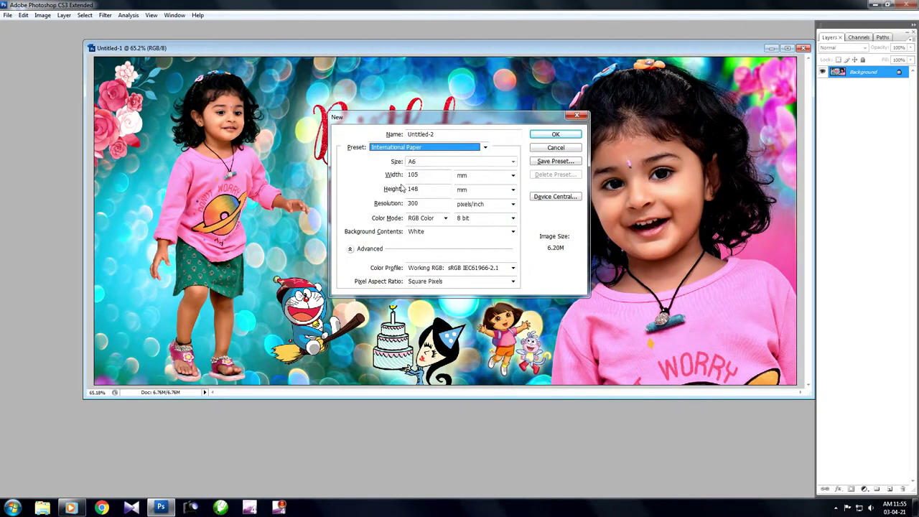
left_click(422, 163)
left_click(423, 187)
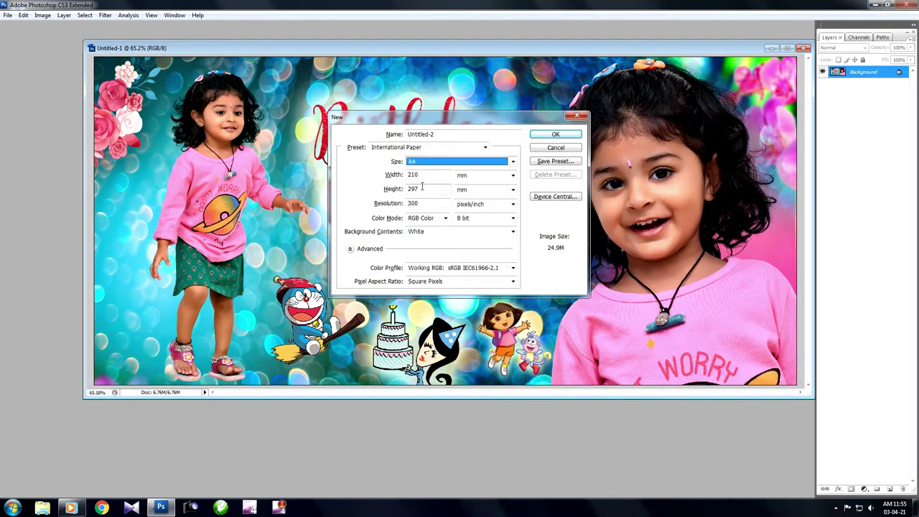
left_click(550, 135)
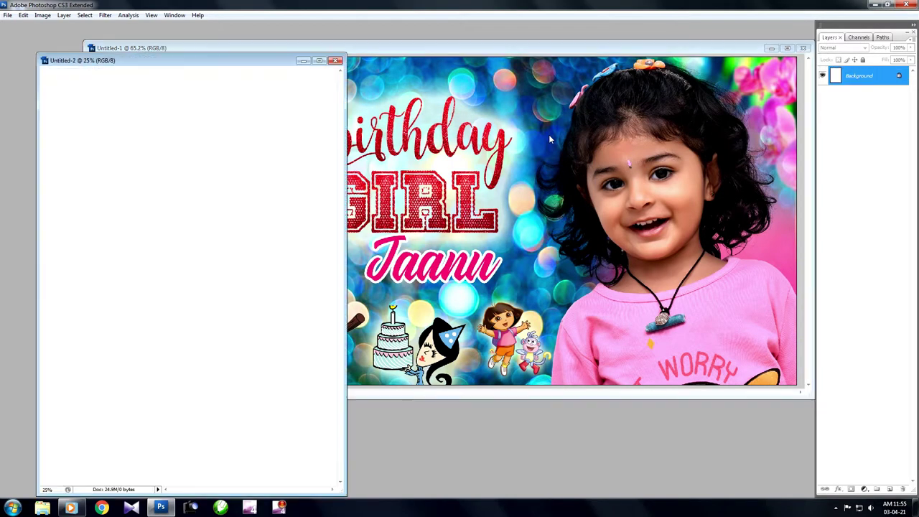
Copy the flattened banner into the blank A4 document, shown full screen, and position it at the top of the page.
left_click(548, 135)
key("ctrl+minus")
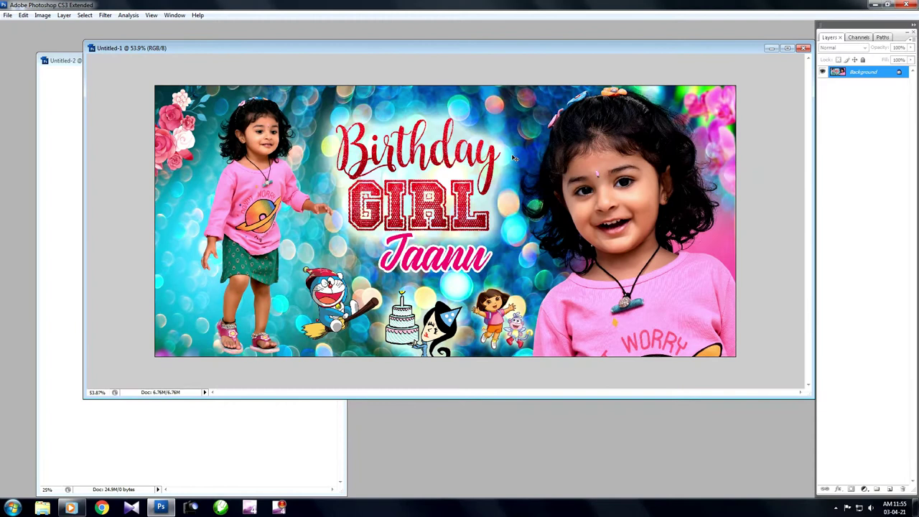
left_click(250, 430)
key("f")
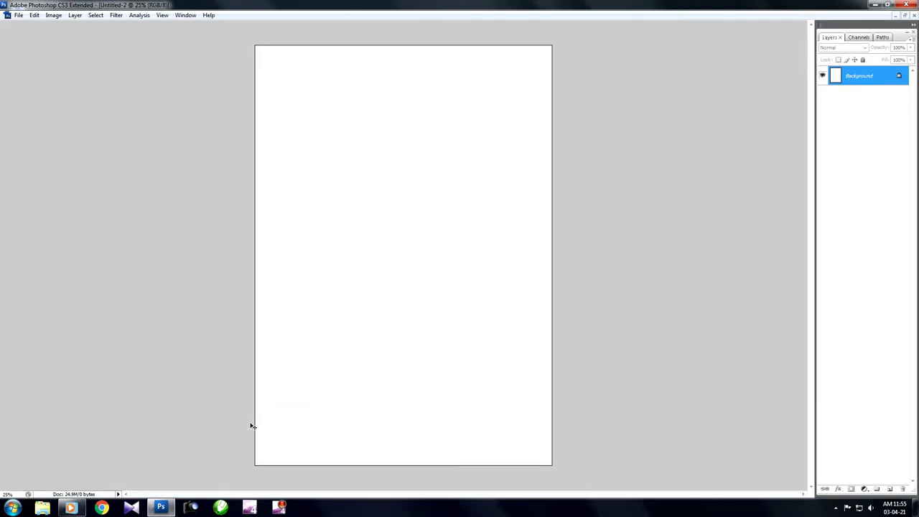
key("ctrl+v")
left_click_drag(445, 295, 448, 154)
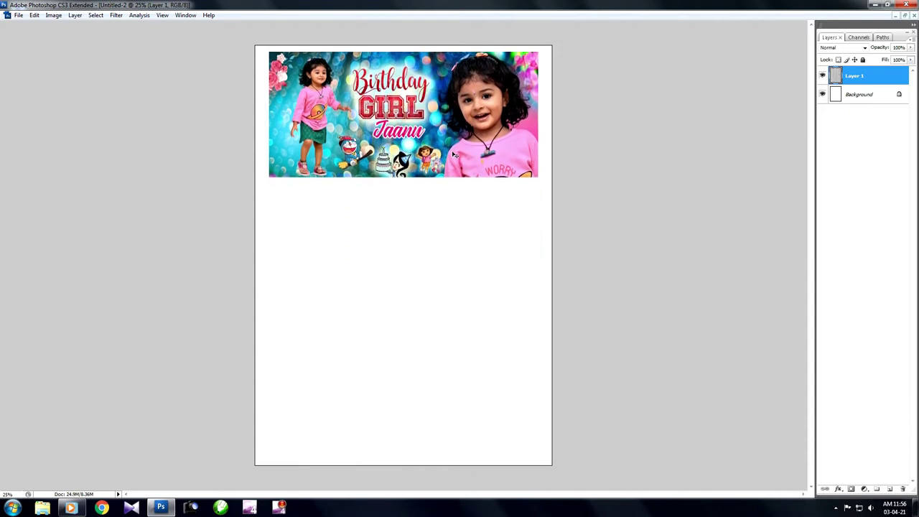
Open the print settings for the A4 page and select the EPSON L805 Series printer.
key("ctrl+p")
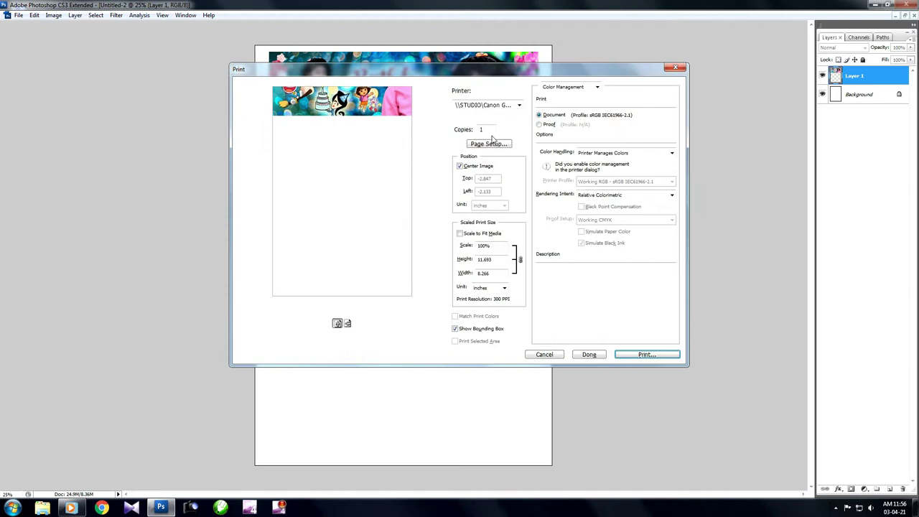
left_click(494, 108)
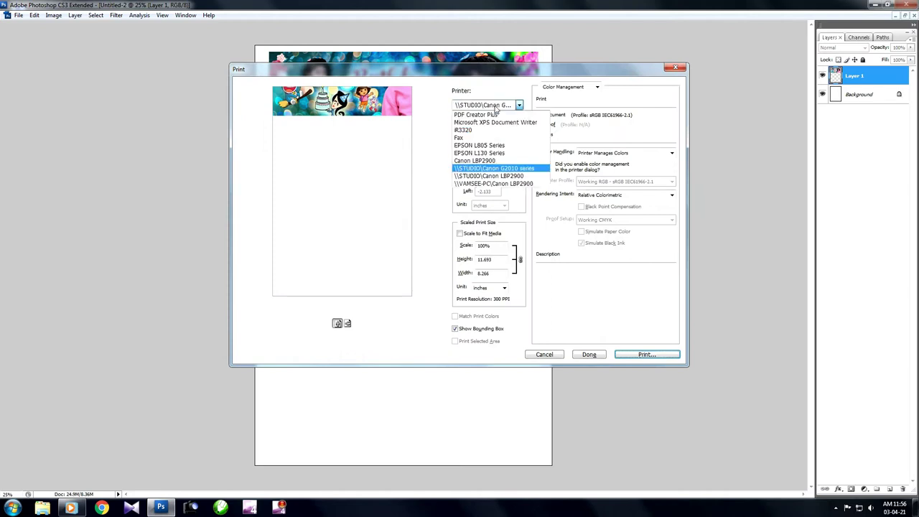
left_click(493, 147)
Apply the MUG printing preset in the printer properties, checking Epson Matte paper, High quality and Mirror Image, and accept the settings.
left_click(488, 144)
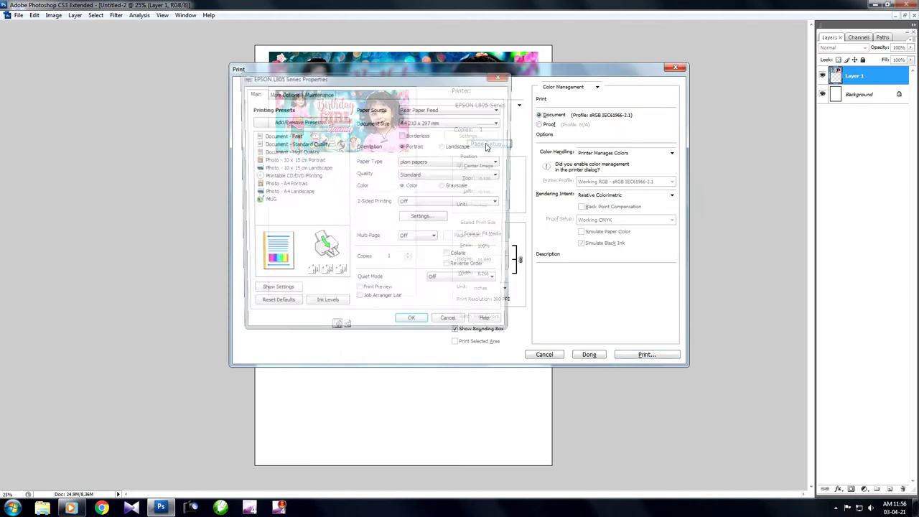
left_click(265, 203)
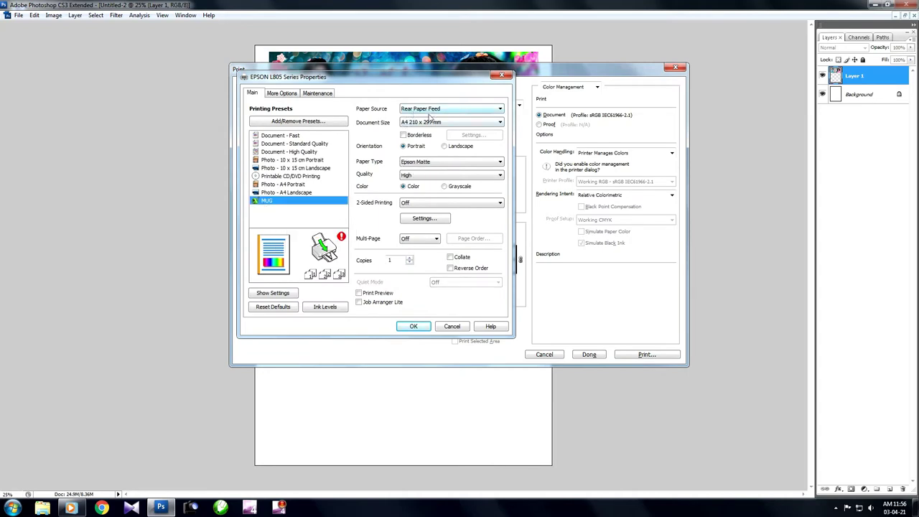
left_click(421, 164)
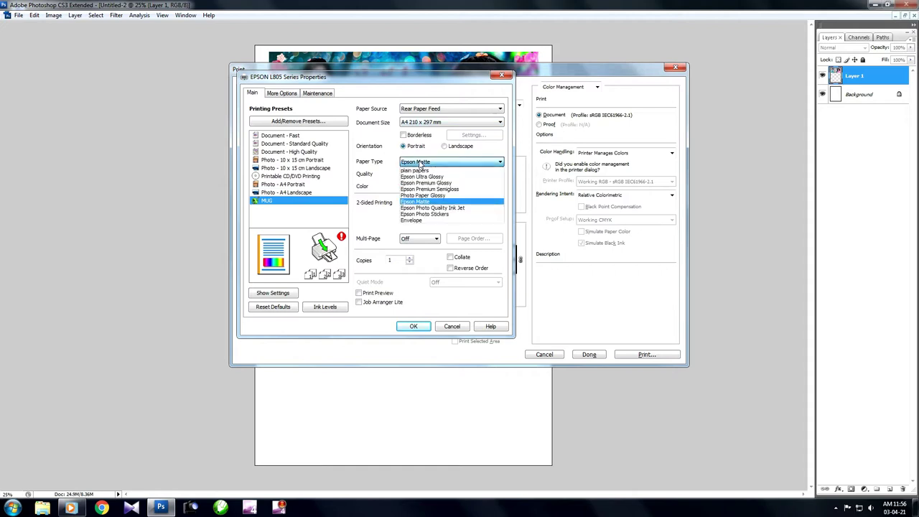
left_click(406, 180)
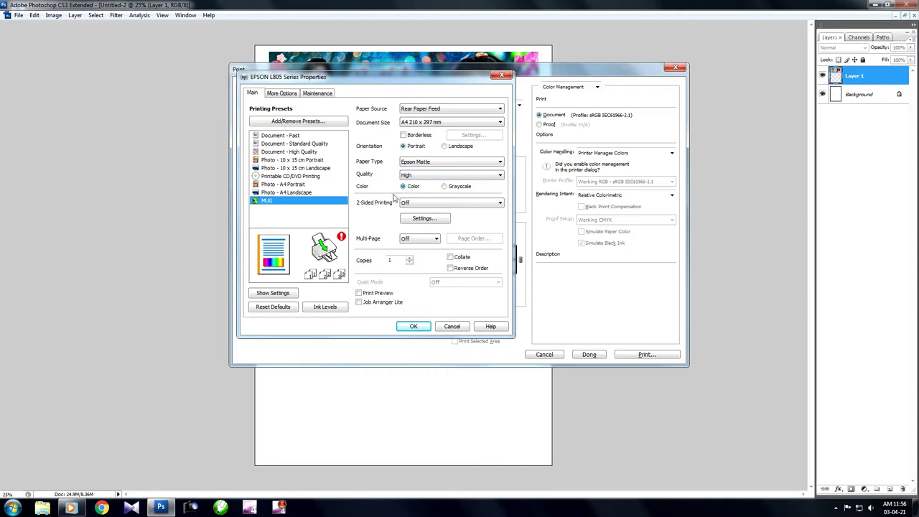
left_click(284, 94)
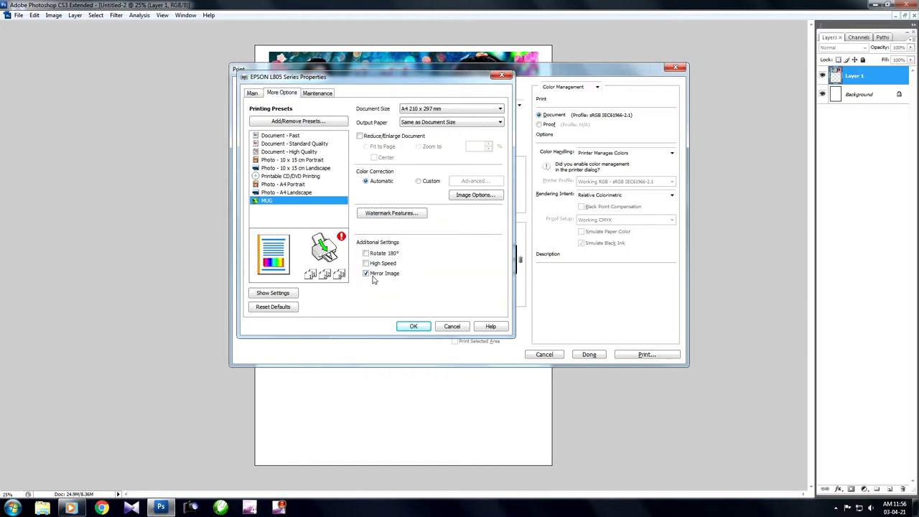
left_click(252, 94)
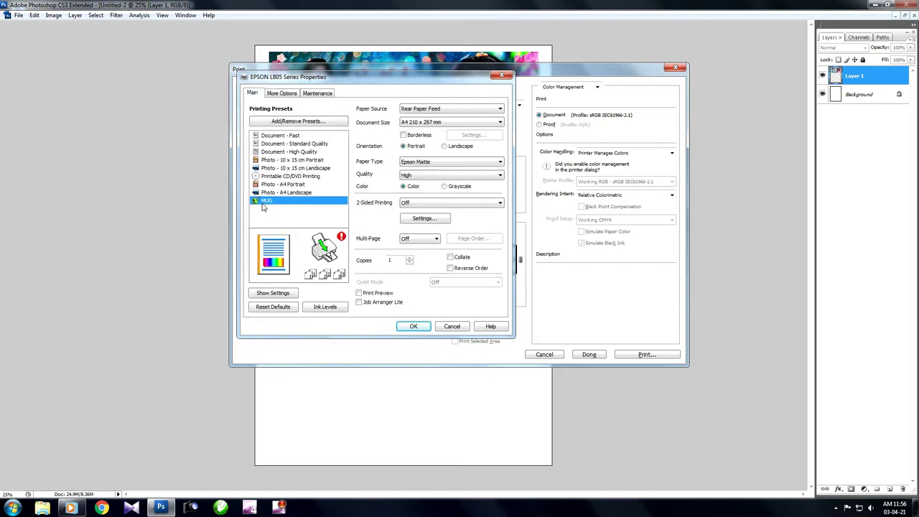
left_click(407, 327)
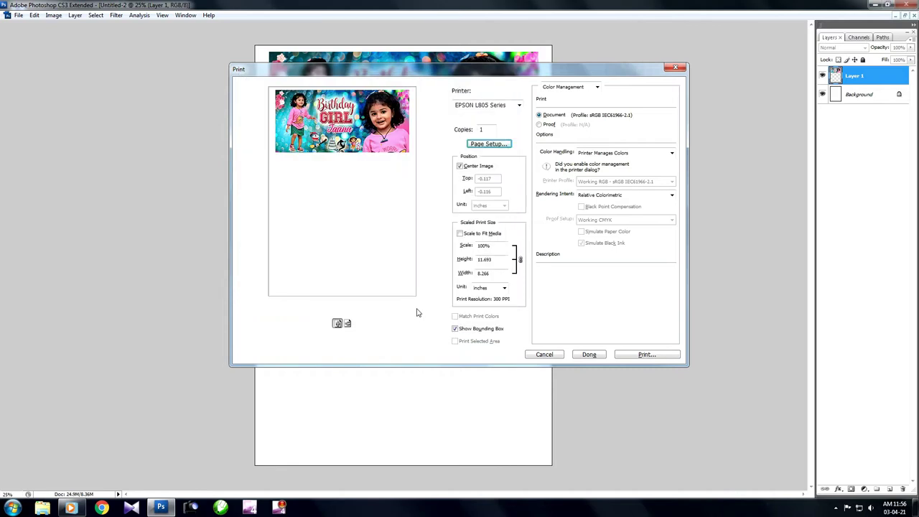
Try to print the page on the EPSON L805 Series, then cancel the print.
left_click(646, 355)
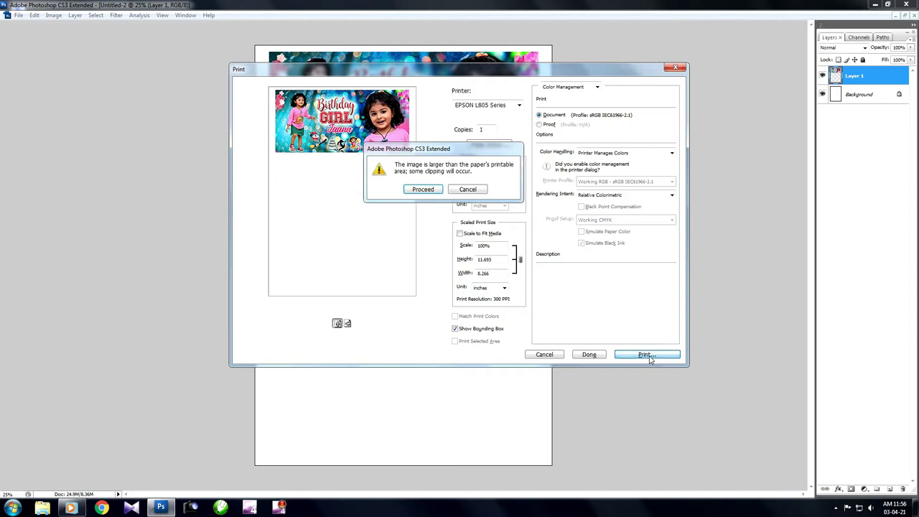
left_click(467, 190)
left_click(836, 508)
right_click(837, 463)
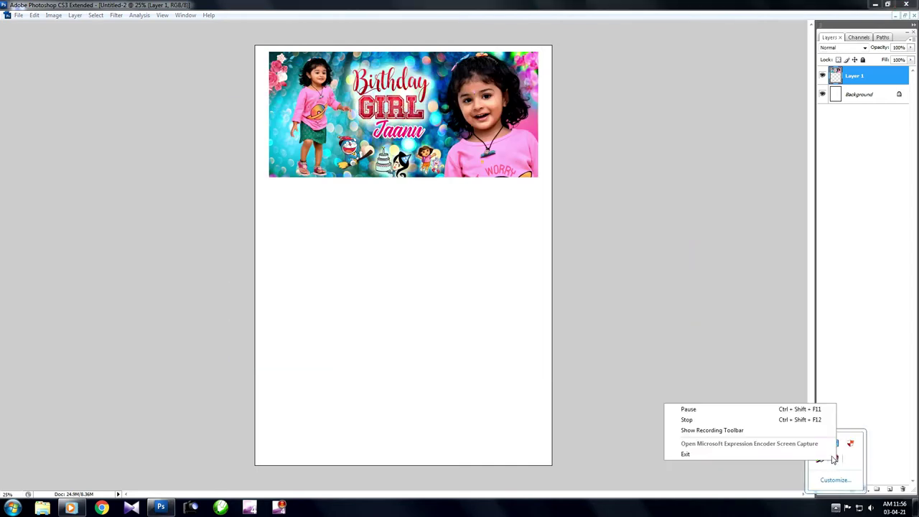
left_click(694, 421)
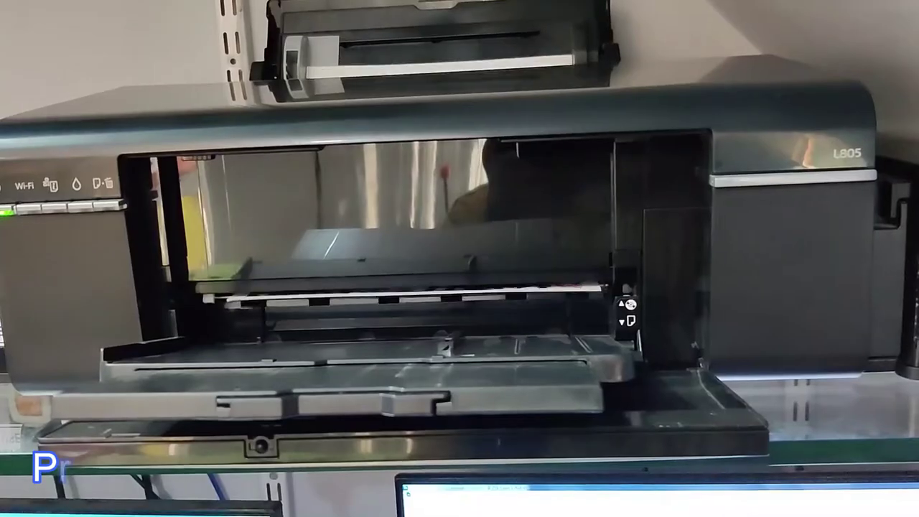